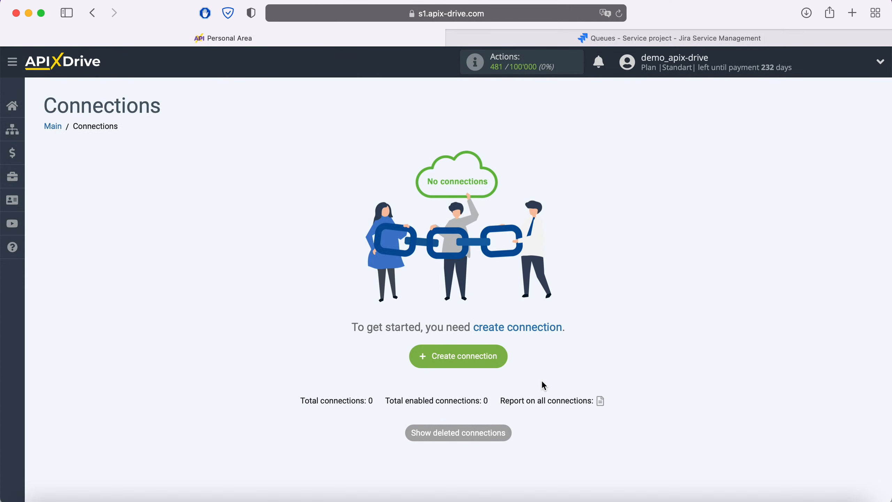
Step: Create a new connection and choose Facebook as its data source system
{"action": "left_click", "coordinate": [504, 364]}
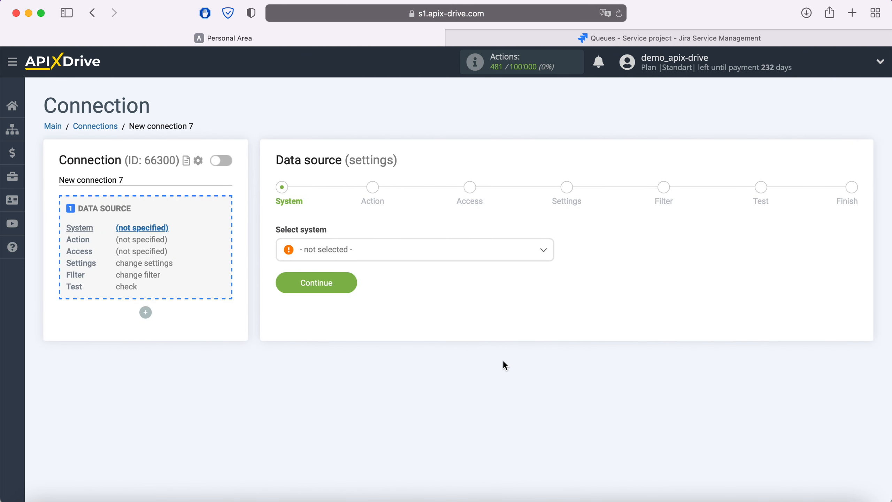
{"action": "left_click", "coordinate": [393, 246]}
{"action": "scroll", "coordinate": [418, 341], "scroll_direction": "down", "scroll_amount": 5}
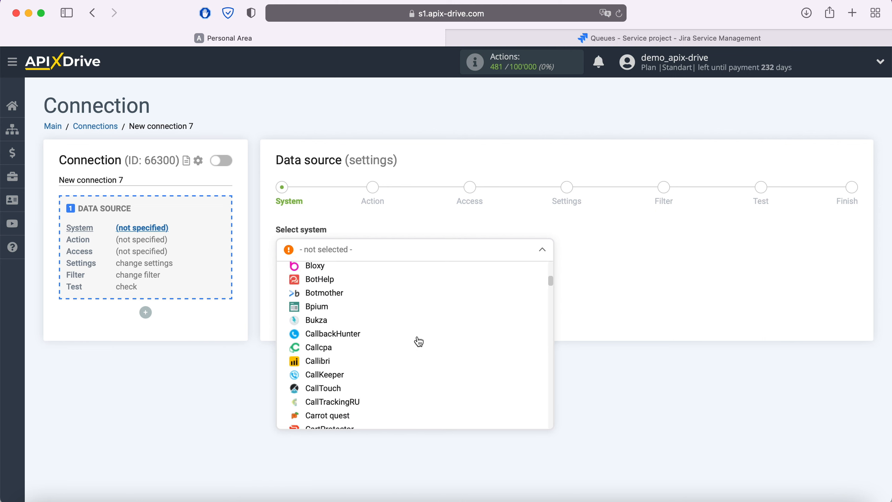
{"action": "scroll", "coordinate": [418, 340], "scroll_direction": "down", "scroll_amount": 10}
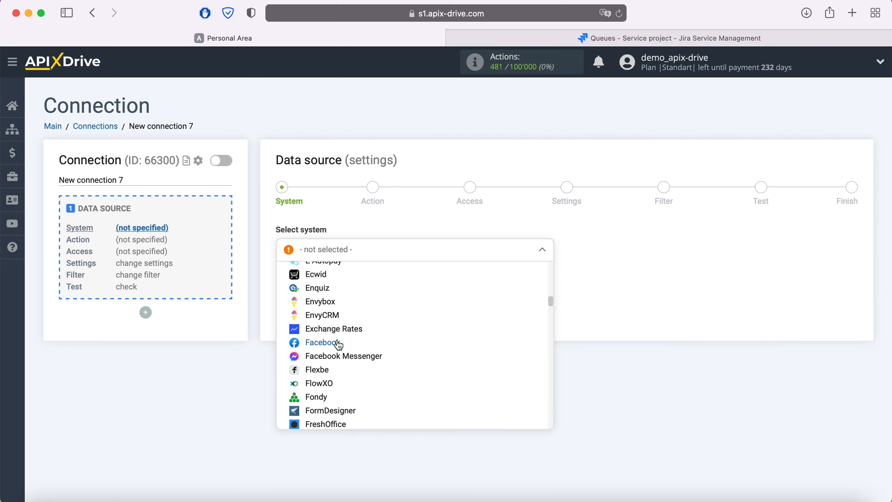
{"action": "left_click", "coordinate": [339, 344]}
{"action": "left_click", "coordinate": [350, 285]}
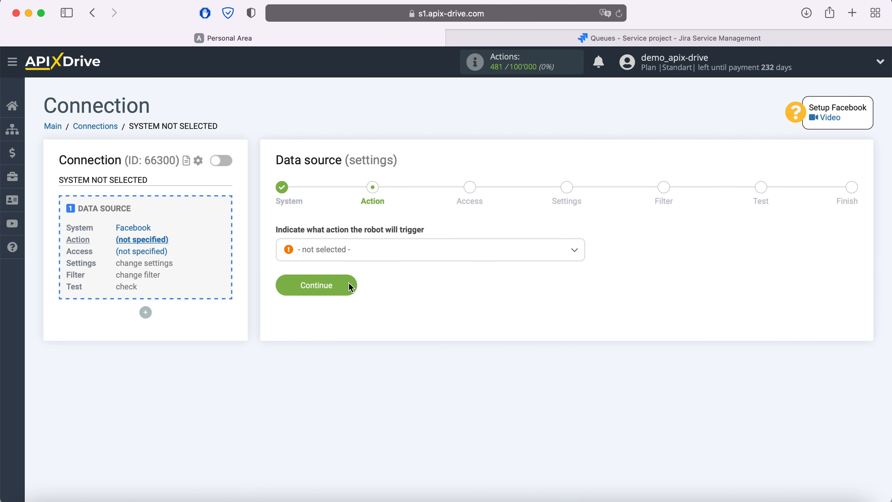
Step: Set the Facebook source's trigger action to Get Leads (new)
{"action": "left_click", "coordinate": [369, 258]}
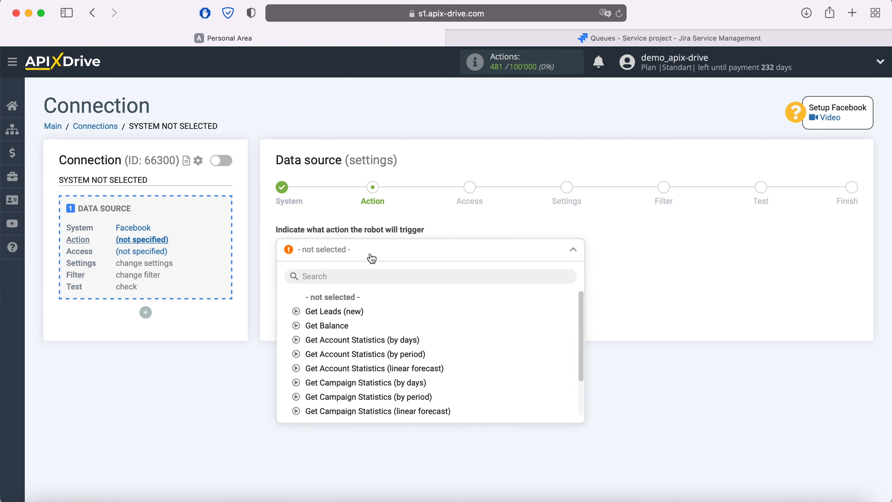
{"action": "left_click", "coordinate": [360, 312]}
{"action": "left_click", "coordinate": [348, 285]}
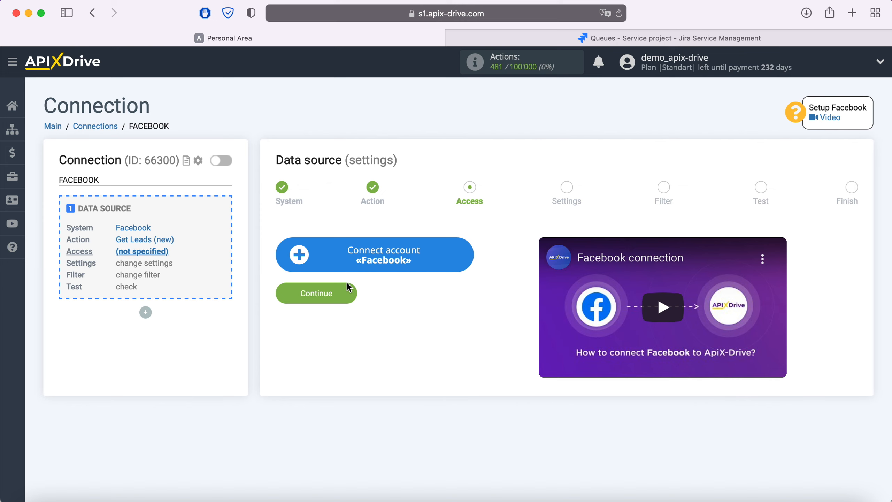
Step: Start connecting a Facebook account and log in with the saved account e-mail and password
{"action": "left_click", "coordinate": [467, 252]}
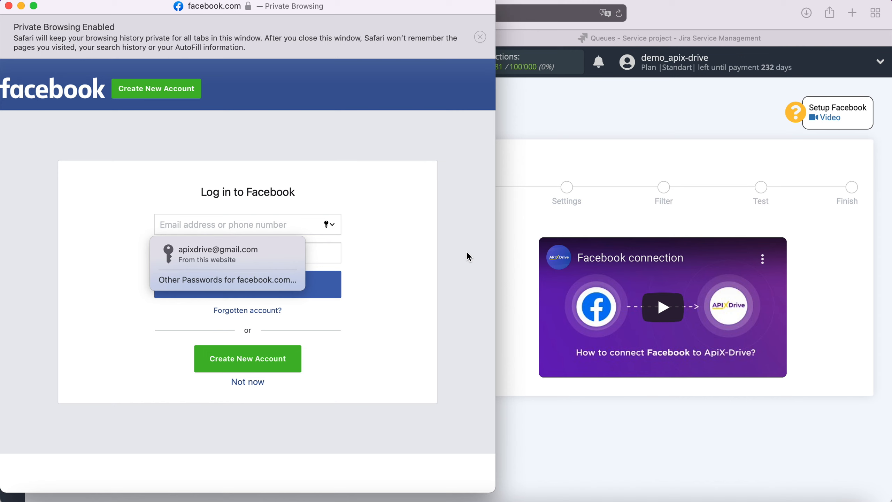
{"action": "left_click", "coordinate": [285, 252]}
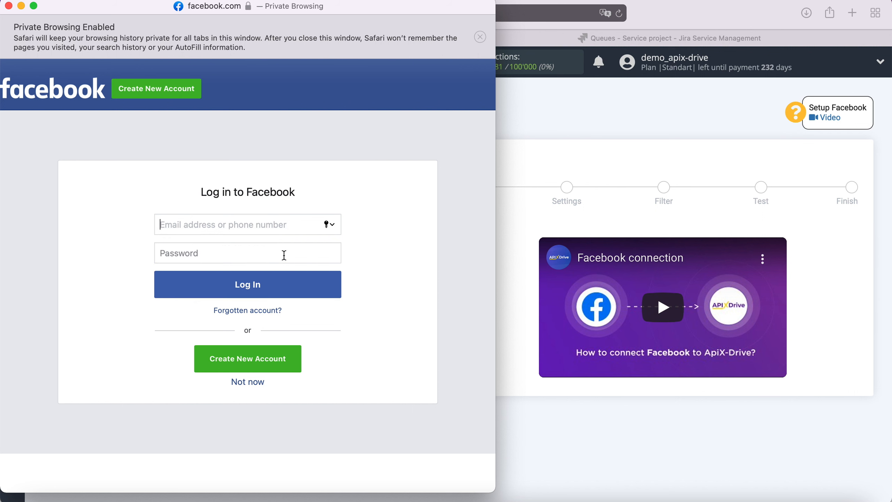
{"action": "left_click", "coordinate": [283, 284]}
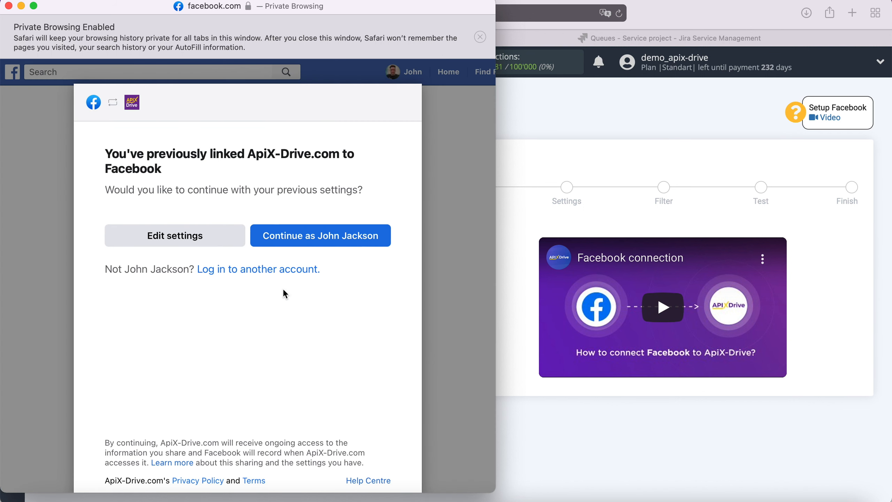
Step: Edit the Facebook link settings, keeping all Pages selected and all permissions enabled, and finish linking ApiX-Drive.com
{"action": "left_click", "coordinate": [235, 241]}
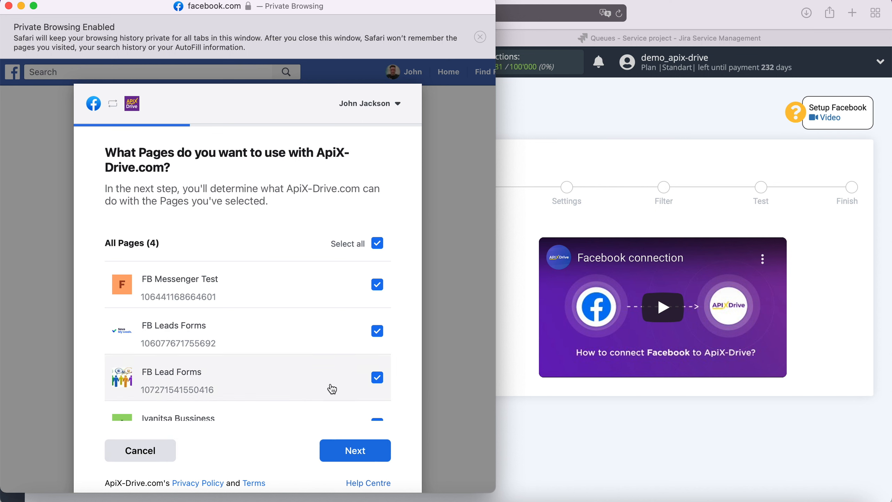
{"action": "left_click", "coordinate": [381, 451]}
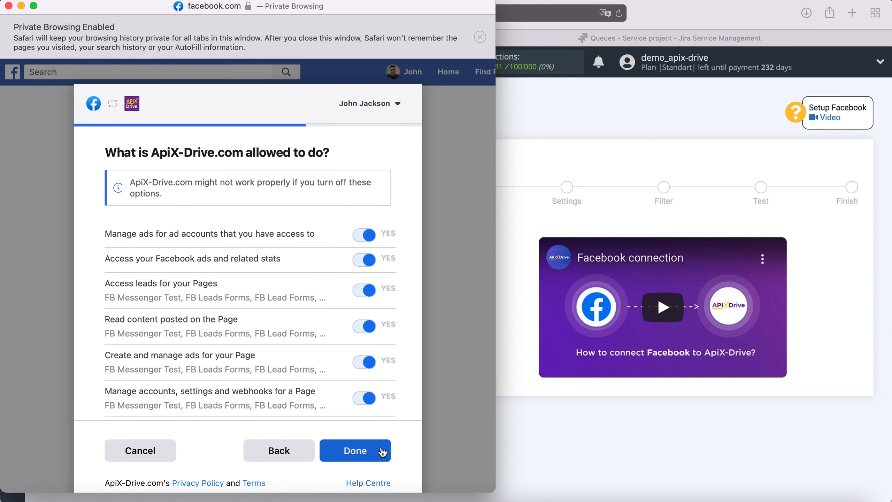
{"action": "left_click", "coordinate": [382, 452]}
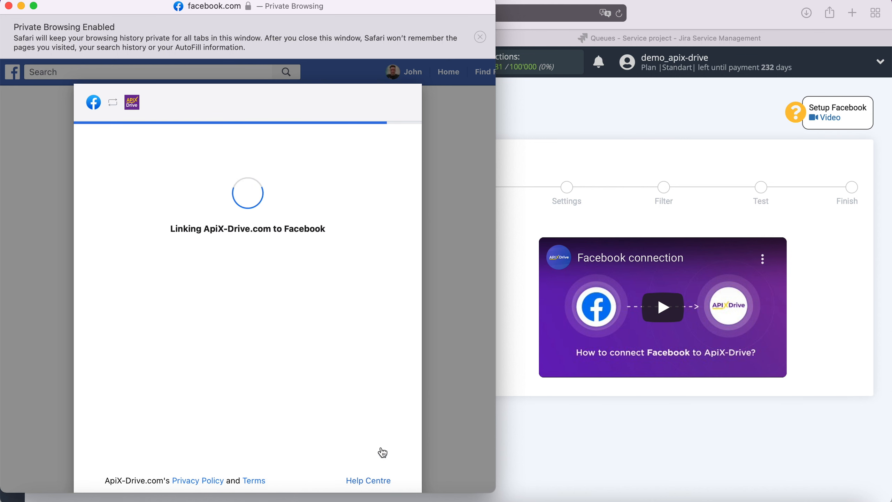
{"action": "left_click", "coordinate": [245, 259]}
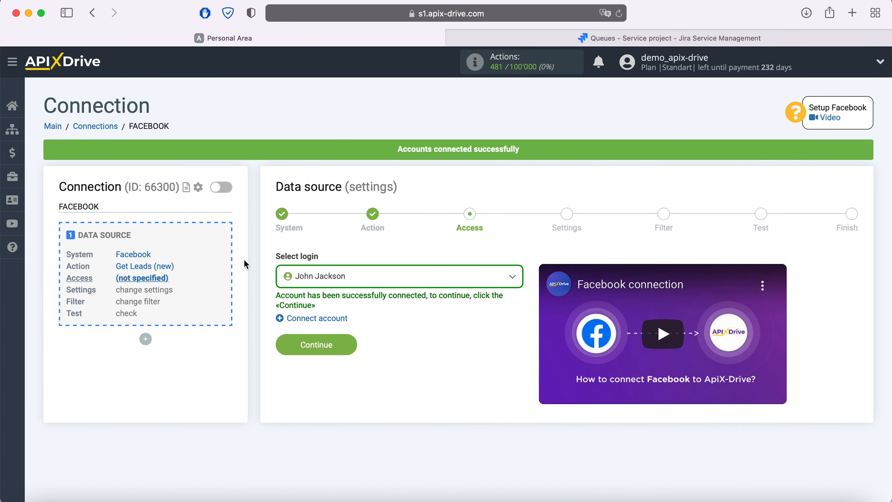
Step: Select the newly connected Facebook login as the data source's access account
{"action": "left_click", "coordinate": [364, 285]}
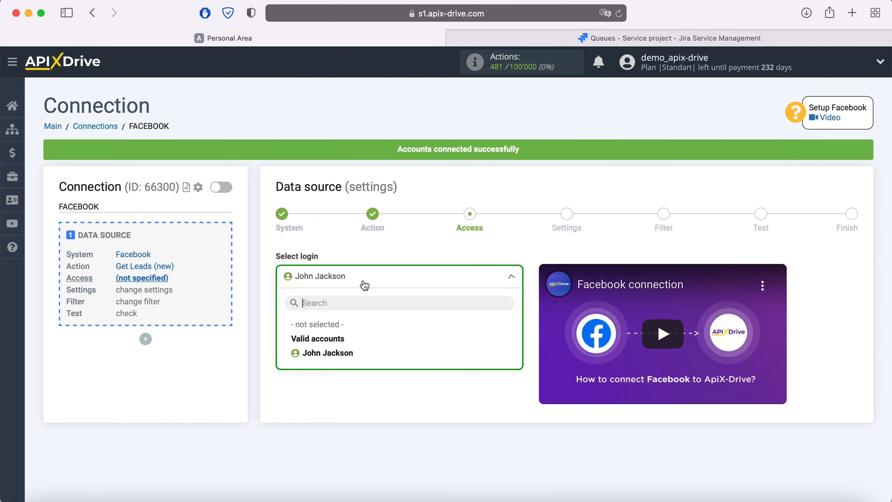
{"action": "left_click", "coordinate": [337, 357]}
{"action": "left_click", "coordinate": [345, 347]}
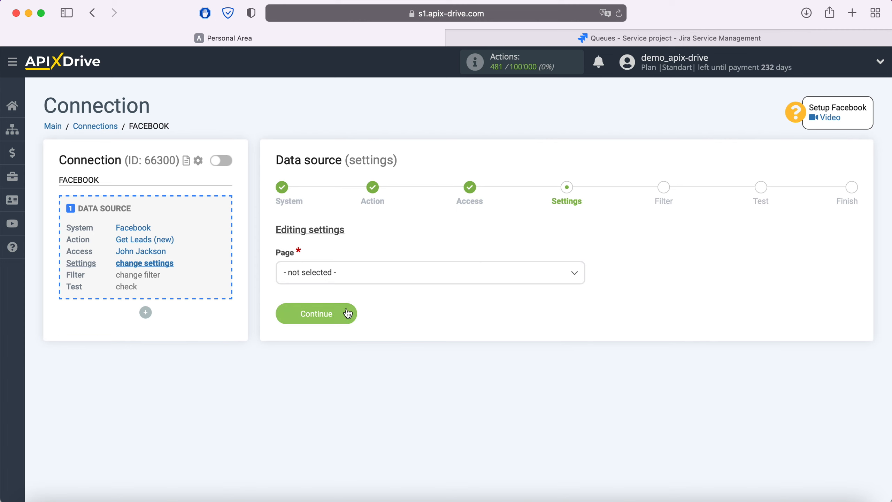
Step: Set the source page to FB Leads Forms, select forms individually, and include only FB Lead Form 20.05.2021
{"action": "left_click", "coordinate": [345, 275]}
{"action": "left_click", "coordinate": [339, 349]}
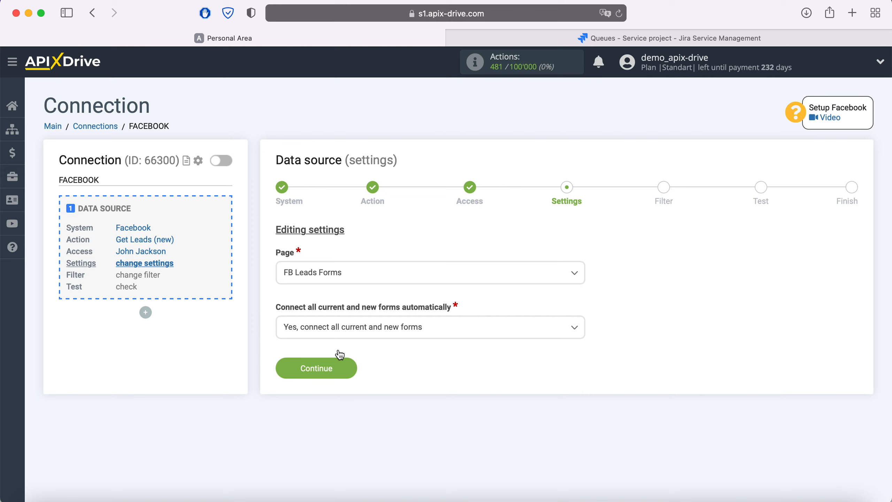
{"action": "left_click", "coordinate": [450, 337]}
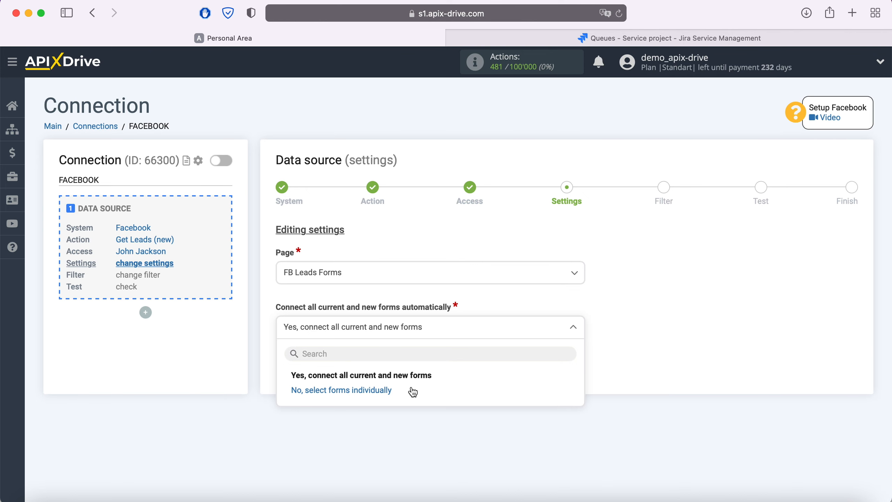
{"action": "left_click", "coordinate": [394, 391]}
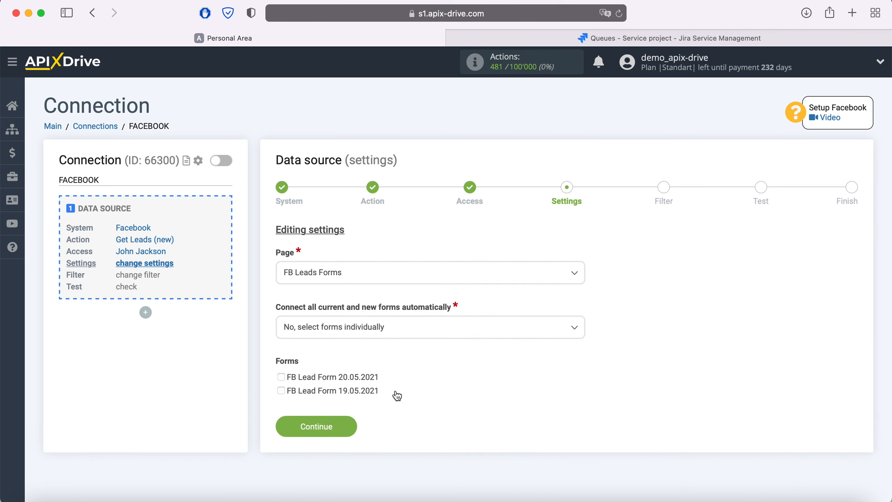
{"action": "left_click", "coordinate": [281, 377]}
{"action": "left_click", "coordinate": [347, 426]}
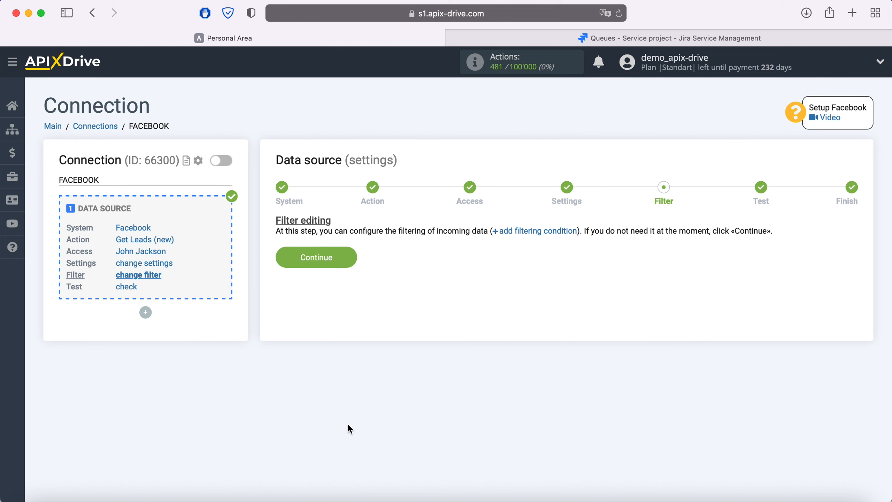
Step: Continue without a filter and check the sample lead data to complete the Facebook source setup
{"action": "left_click", "coordinate": [345, 261]}
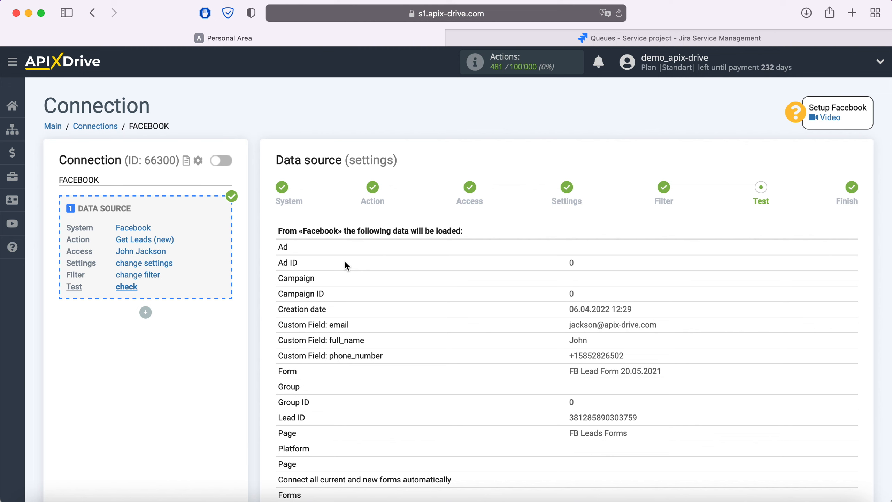
{"action": "scroll", "coordinate": [345, 262], "scroll_direction": "down", "scroll_amount": 3}
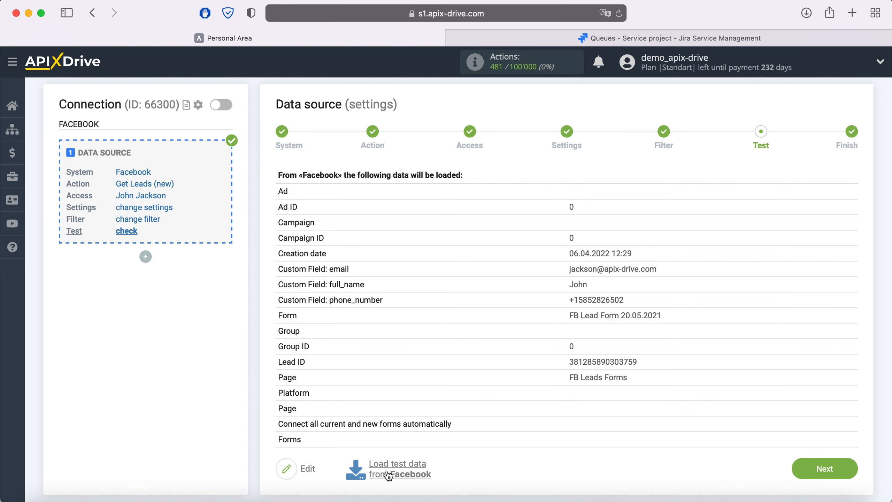
{"action": "left_click", "coordinate": [846, 470]}
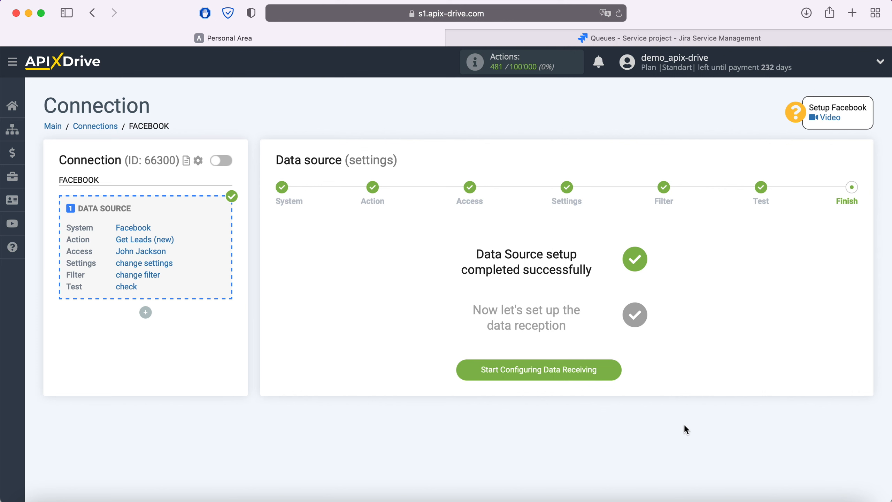
Step: Start configuring data receiving and choose Jira Service Desk as the data destination system
{"action": "left_click", "coordinate": [621, 374]}
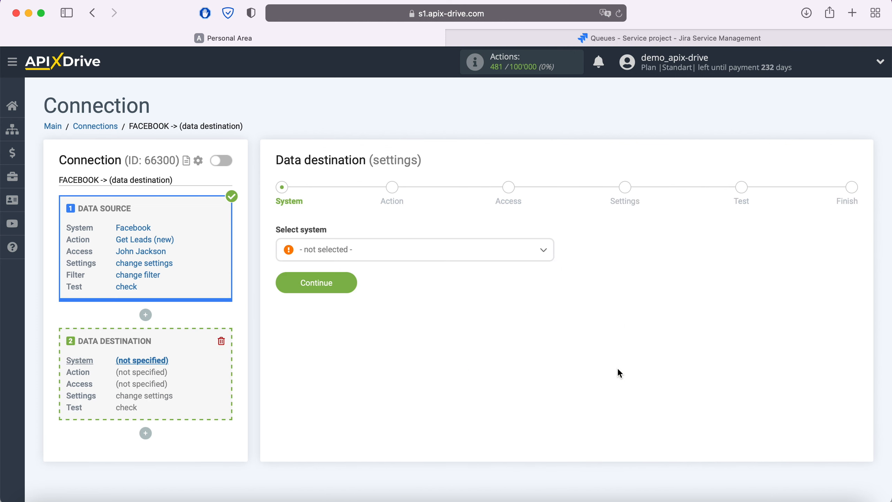
{"action": "left_click", "coordinate": [432, 260]}
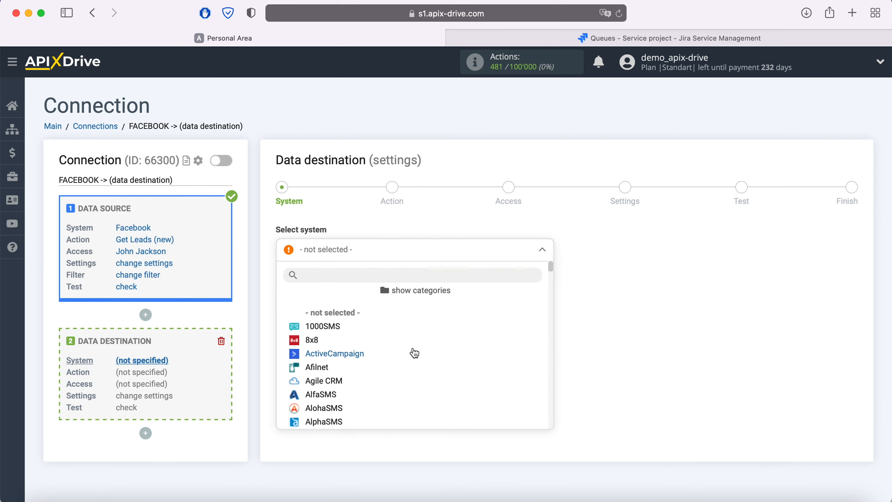
{"action": "scroll", "coordinate": [414, 352], "scroll_direction": "down", "scroll_amount": 5}
{"action": "scroll", "coordinate": [415, 352], "scroll_direction": "down", "scroll_amount": 20}
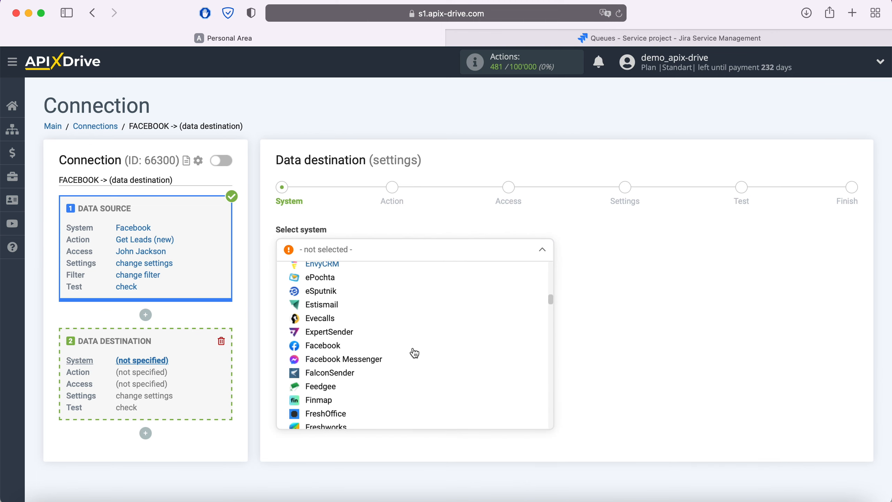
{"action": "scroll", "coordinate": [415, 353], "scroll_direction": "down", "scroll_amount": 10}
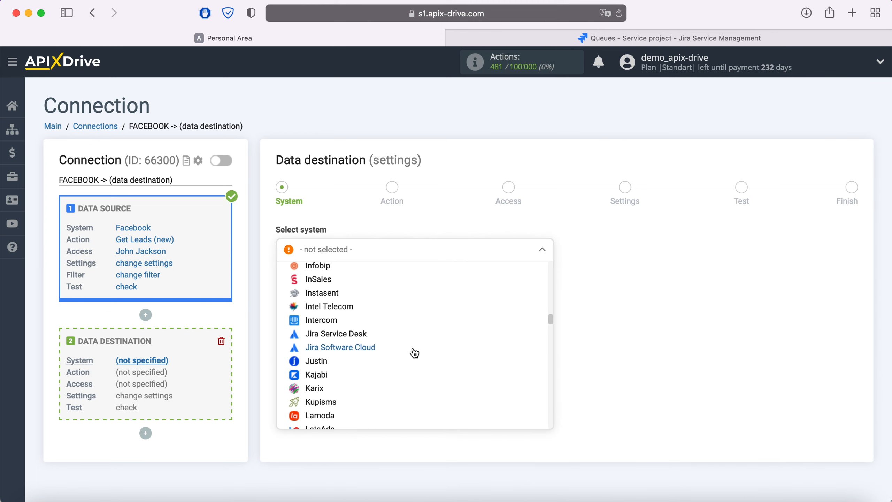
{"action": "left_click", "coordinate": [359, 336]}
{"action": "left_click", "coordinate": [345, 285]}
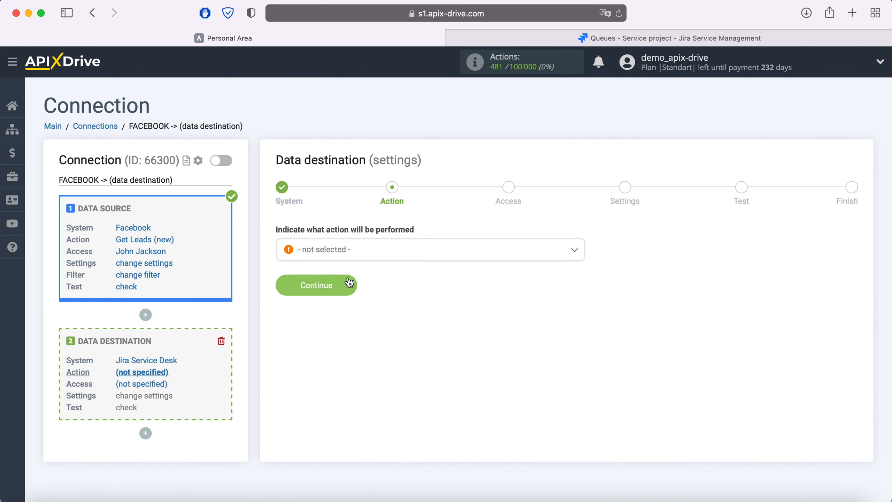
Step: Set the Jira Service Desk destination's action to Create Request
{"action": "left_click", "coordinate": [372, 253]}
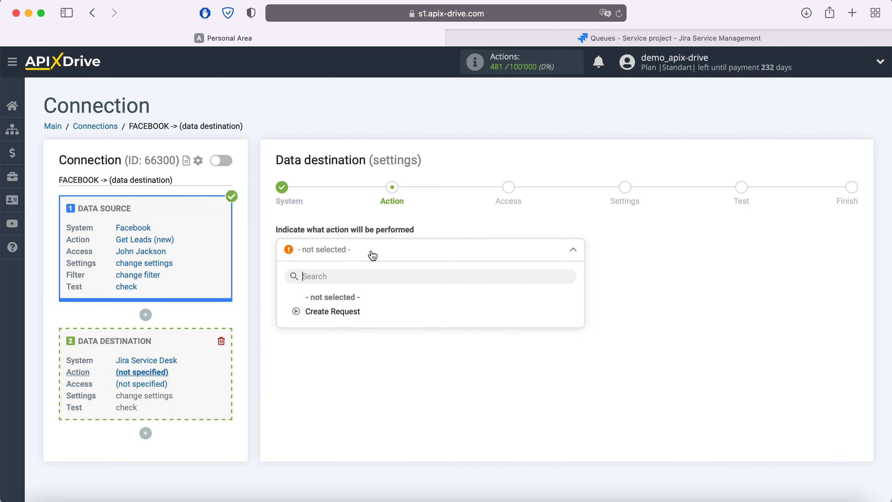
{"action": "left_click", "coordinate": [354, 311]}
{"action": "left_click", "coordinate": [349, 287]}
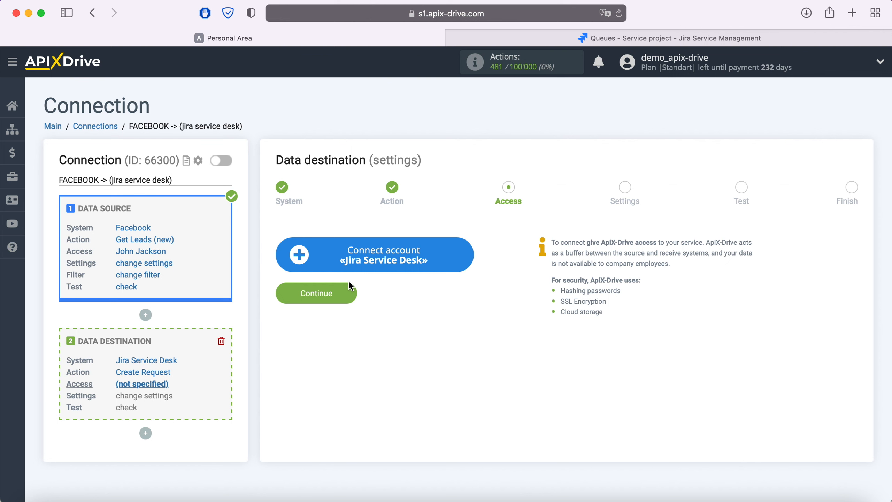
Step: Start connecting a Jira Service Desk account and log in to Atlassian with the account e-mail and password
{"action": "left_click", "coordinate": [465, 252]}
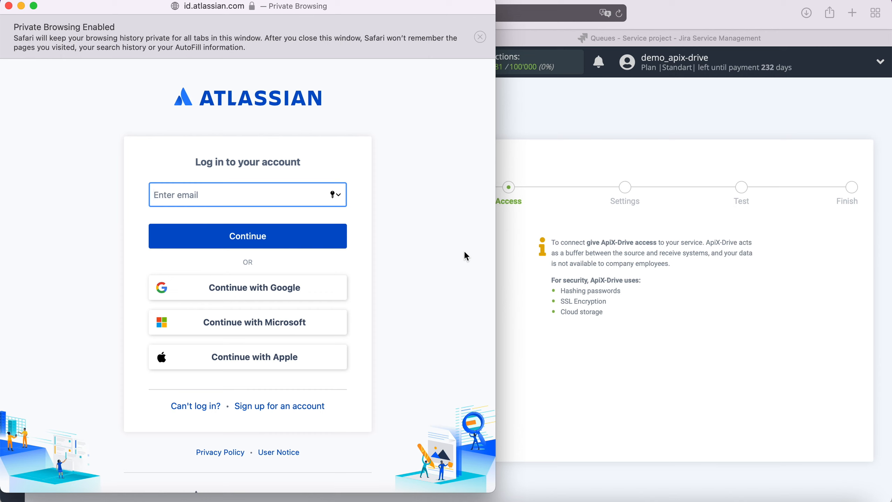
{"action": "right_click", "coordinate": [213, 190]}
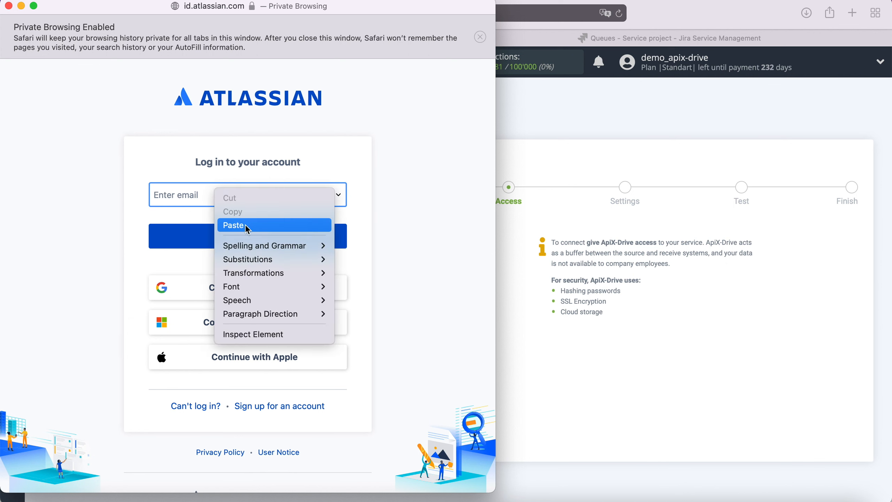
{"action": "left_click", "coordinate": [250, 226]}
{"action": "left_click", "coordinate": [269, 236]}
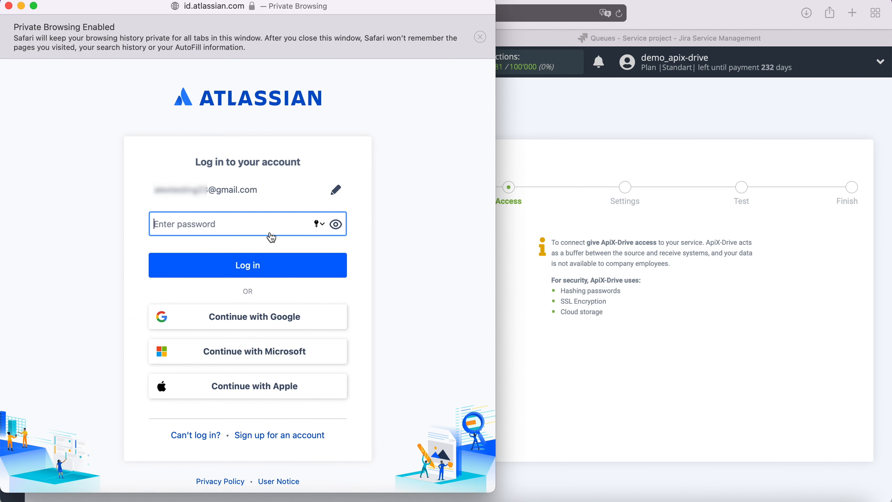
{"action": "type", "text": "********"}
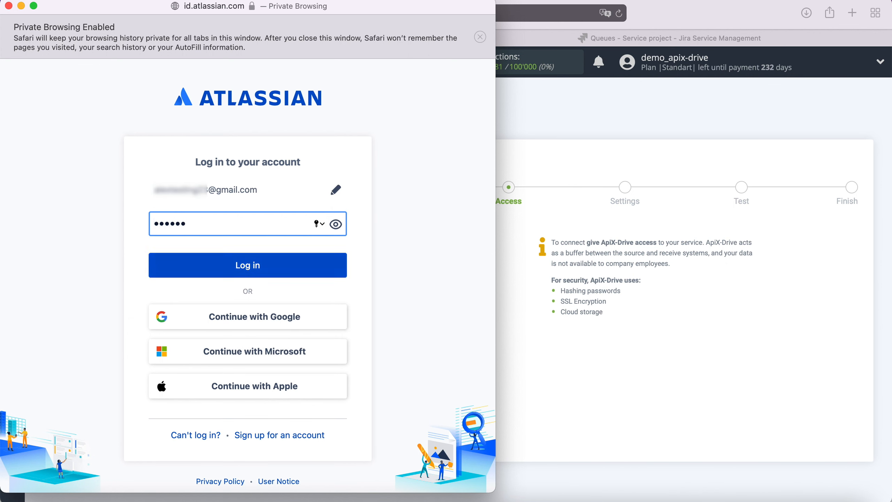
{"action": "left_click", "coordinate": [259, 264]}
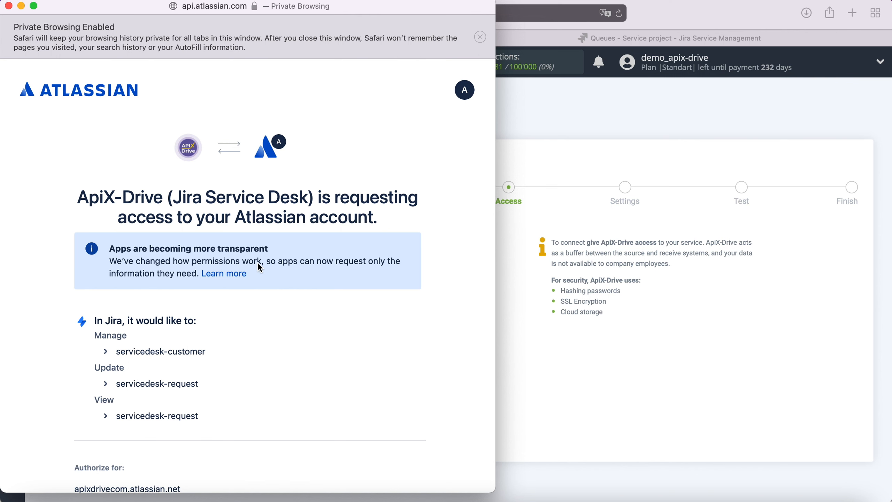
Step: Grant ApiX-Drive access to the Atlassian account and continue with the connected Jira Service Desk login
{"action": "scroll", "coordinate": [258, 263], "scroll_direction": "down", "scroll_amount": 5}
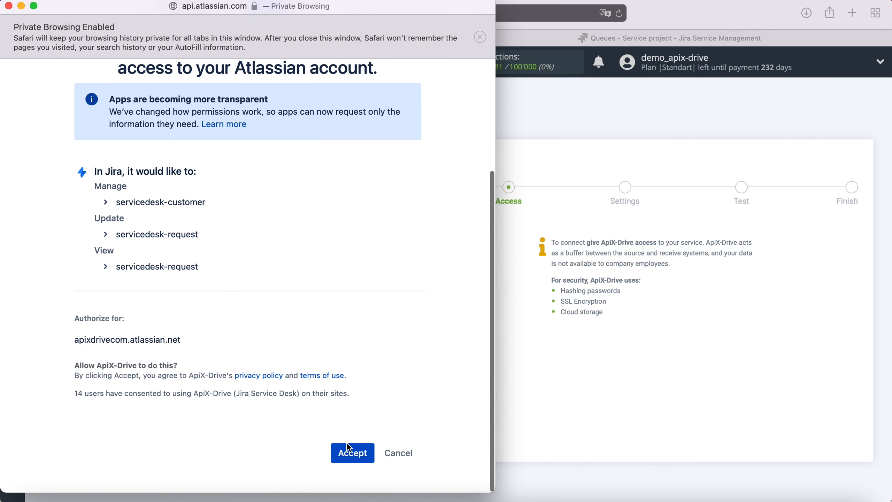
{"action": "left_click", "coordinate": [348, 445]}
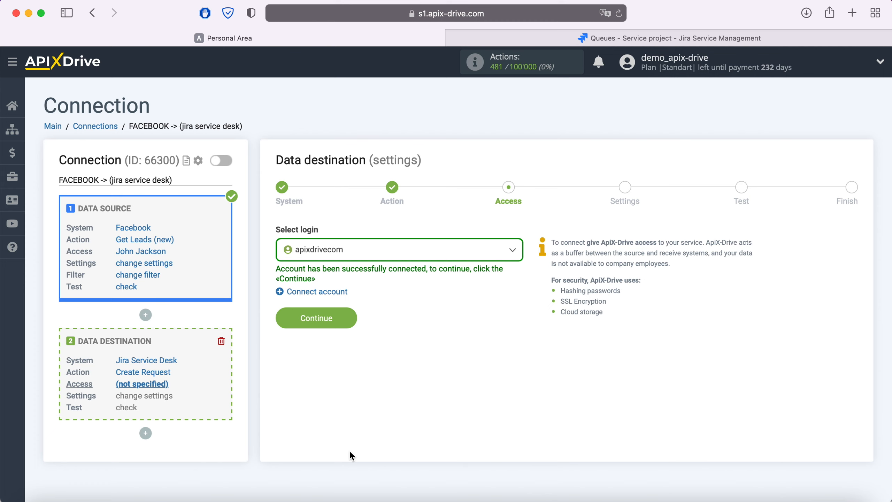
{"action": "left_click", "coordinate": [345, 318]}
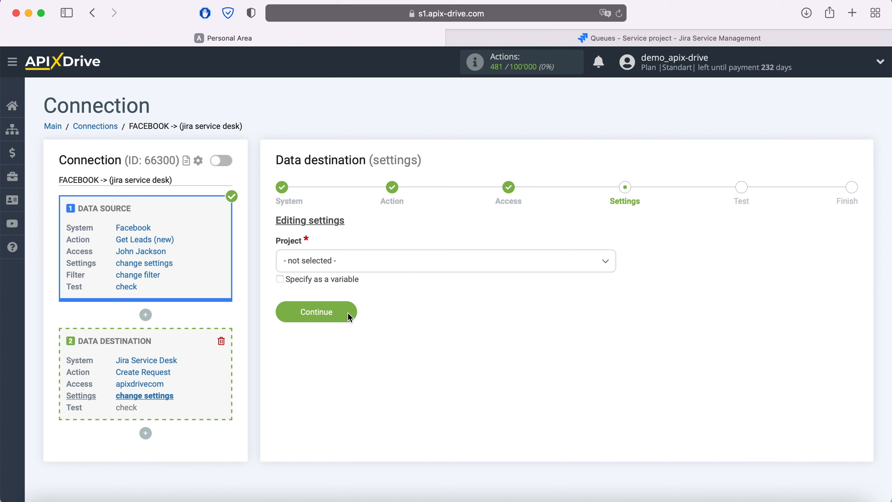
Step: Set the destination project to ApiX-Drive and the request type to Ask a question
{"action": "left_click", "coordinate": [348, 264]}
{"action": "left_click", "coordinate": [325, 324]}
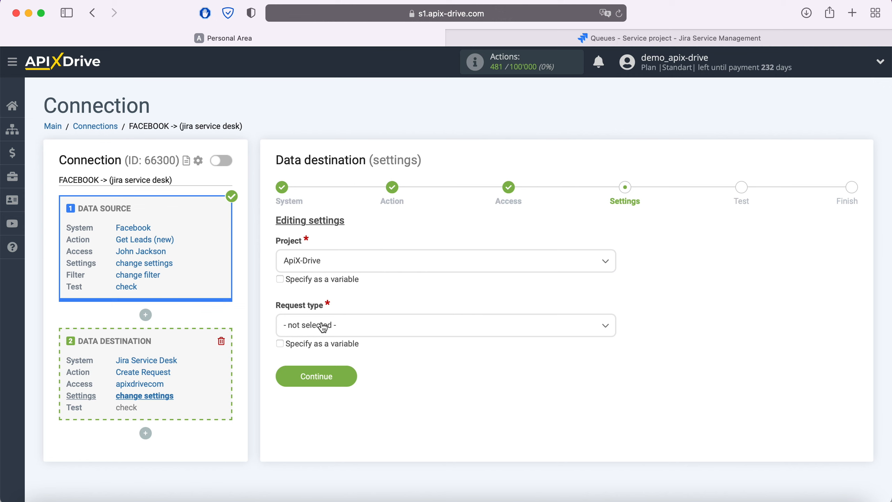
{"action": "left_click", "coordinate": [323, 328]}
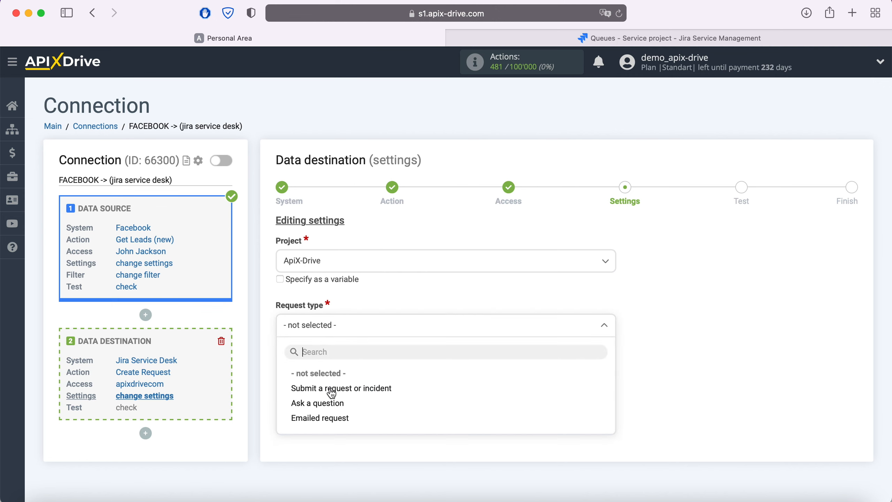
{"action": "left_click", "coordinate": [331, 404]}
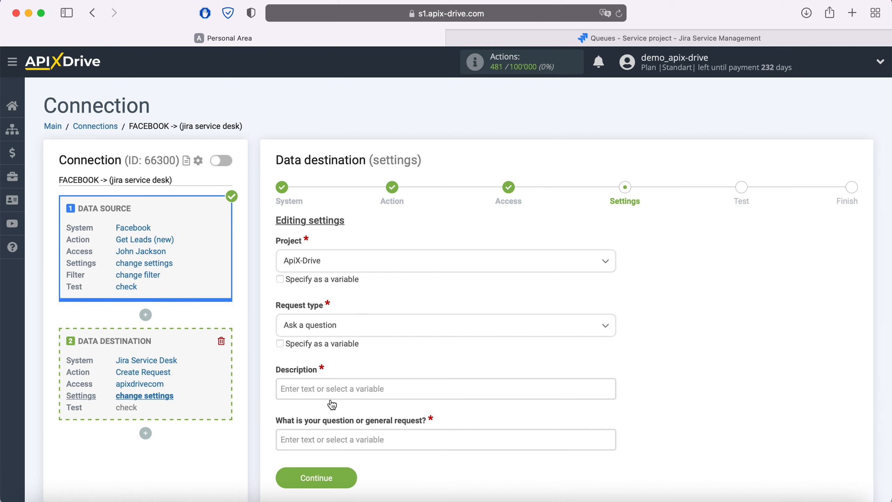
Step: Fill the request's Description with the Facebook full_name custom field variable and put the label "Name" before it
{"action": "left_click", "coordinate": [322, 391]}
{"action": "scroll", "coordinate": [418, 318], "scroll_direction": "down", "scroll_amount": 7}
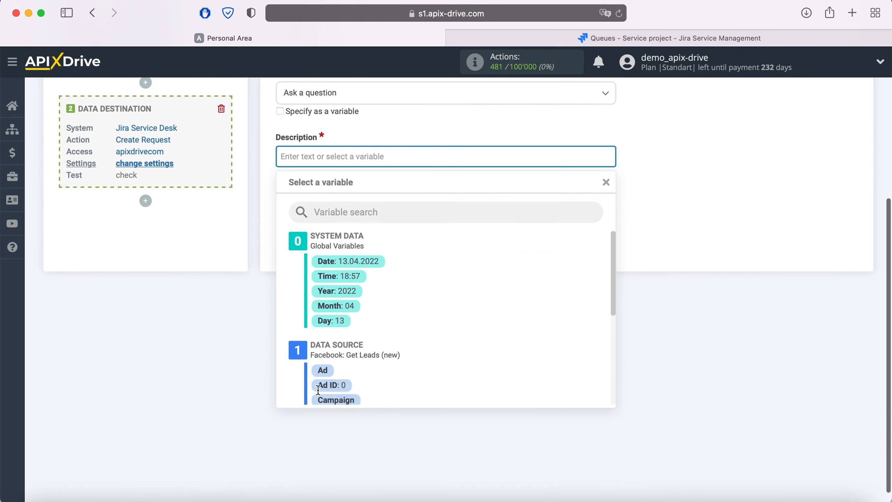
{"action": "scroll", "coordinate": [511, 291], "scroll_direction": "down", "scroll_amount": 3}
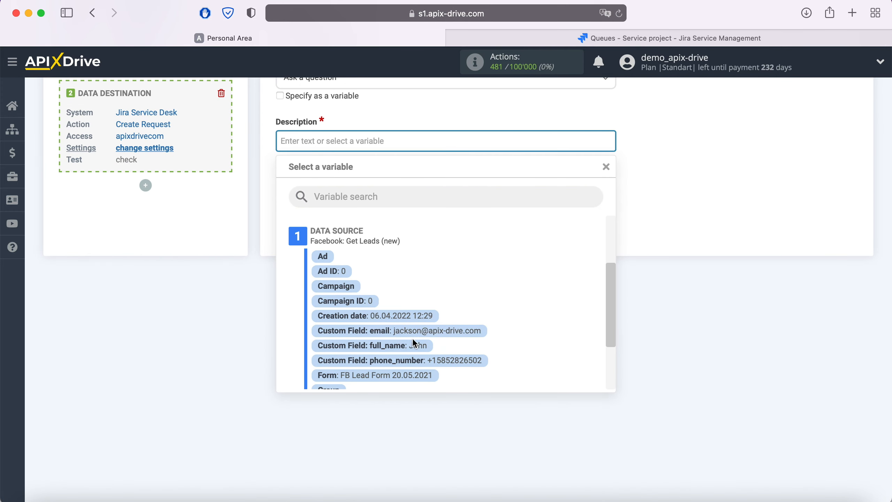
{"action": "left_click", "coordinate": [409, 345]}
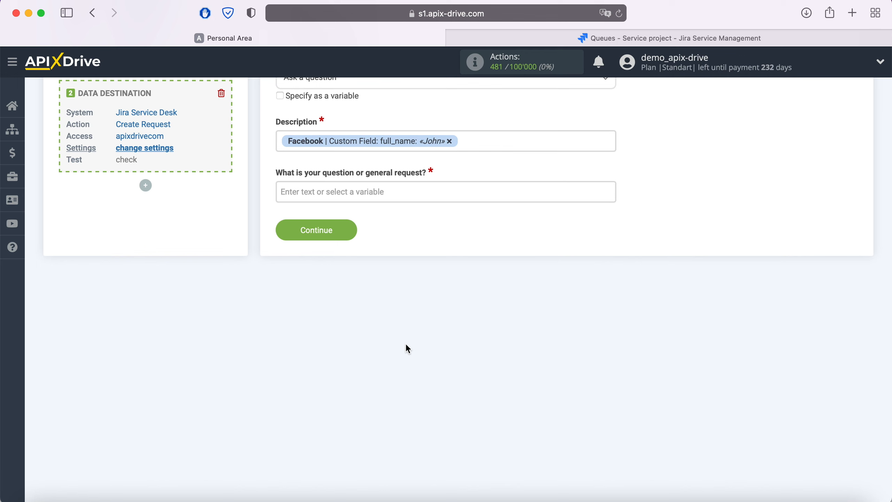
{"action": "left_click", "coordinate": [280, 141]}
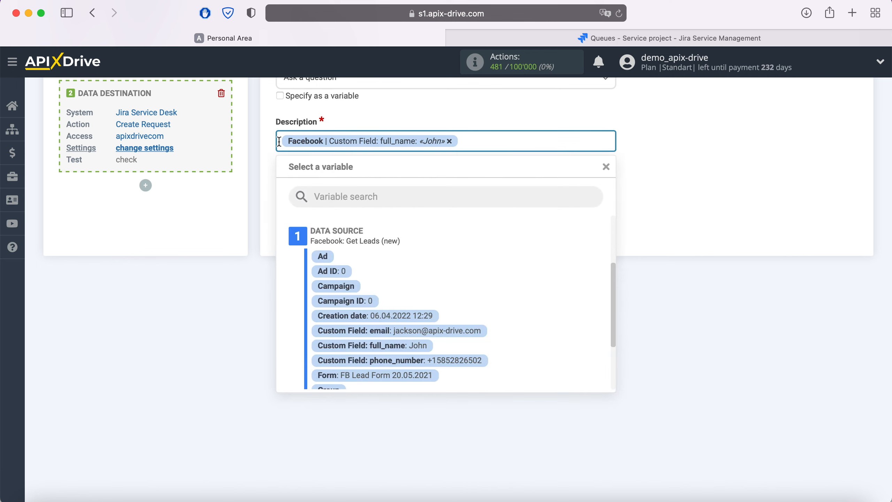
{"action": "type", "text": "Name"}
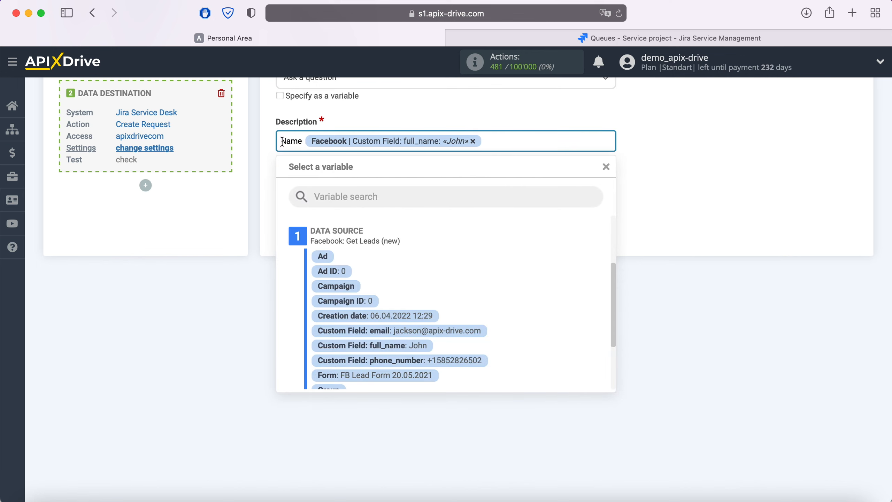
Step: Add "Email" and "Phone" lines to the Description, followed by the Facebook email and phone_number custom field variables
{"action": "left_click", "coordinate": [501, 148]}
{"action": "key", "text": "Return"}
{"action": "type", "text": "Email"}
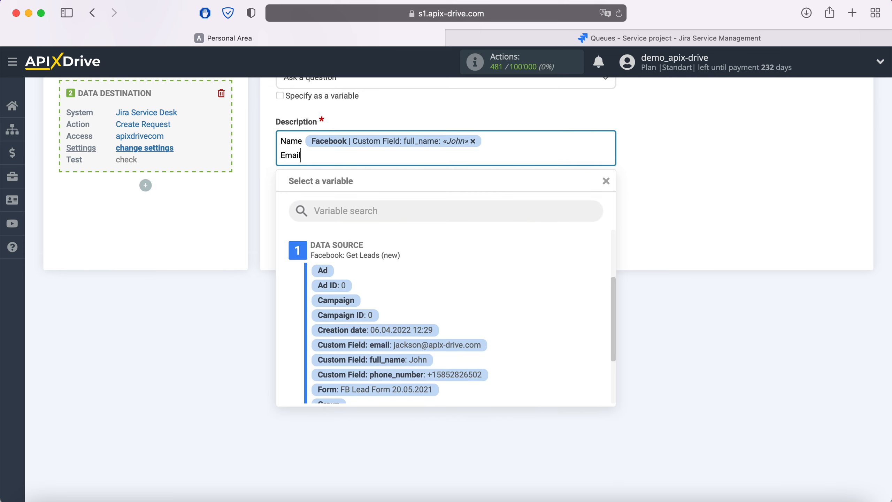
{"action": "left_click", "coordinate": [467, 345]}
{"action": "key", "text": "Return"}
{"action": "type", "text": "Phone"}
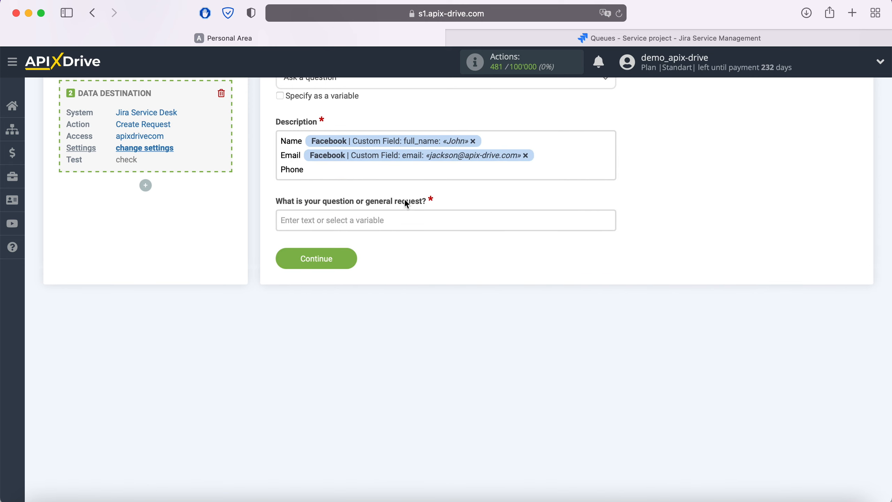
{"action": "left_click", "coordinate": [387, 172]}
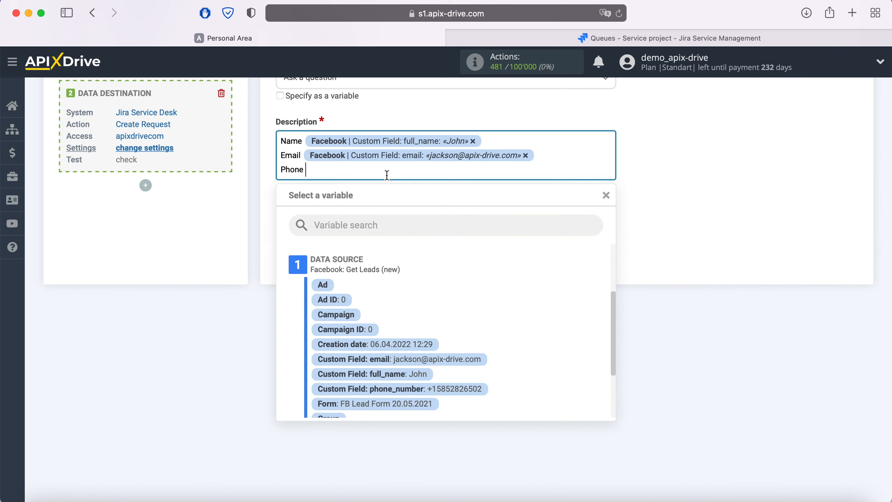
{"action": "left_click", "coordinate": [457, 389]}
Step: Add a "Page" line to the Description with the Facebook Page variable
{"action": "key", "text": "Return"}
{"action": "type", "text": "Page"}
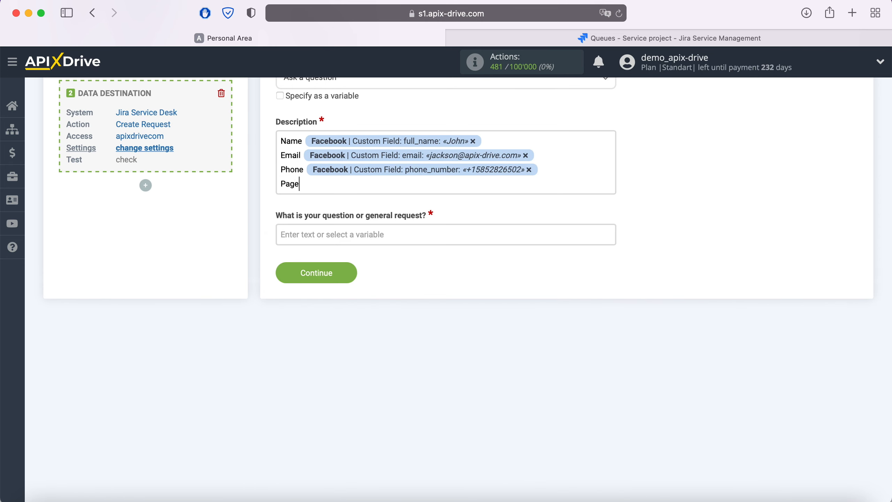
{"action": "left_click", "coordinate": [359, 183]}
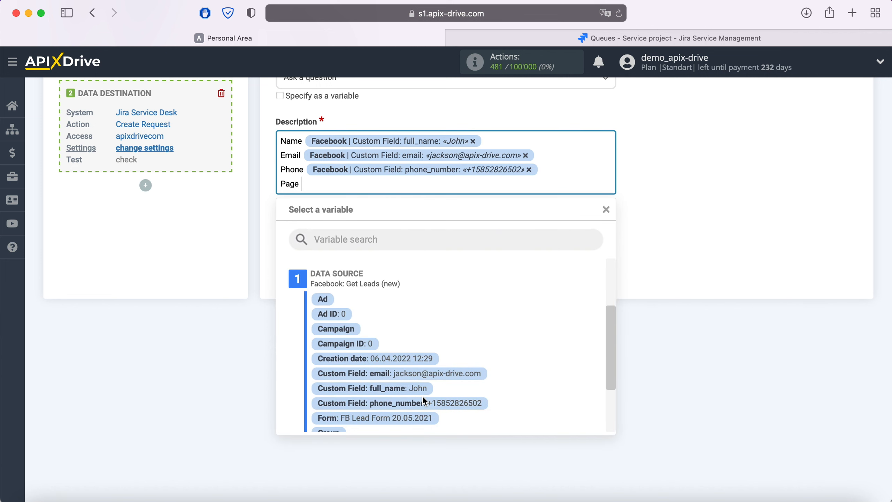
{"action": "scroll", "coordinate": [425, 400], "scroll_direction": "down", "scroll_amount": 1}
{"action": "scroll", "coordinate": [423, 396], "scroll_direction": "down", "scroll_amount": 3}
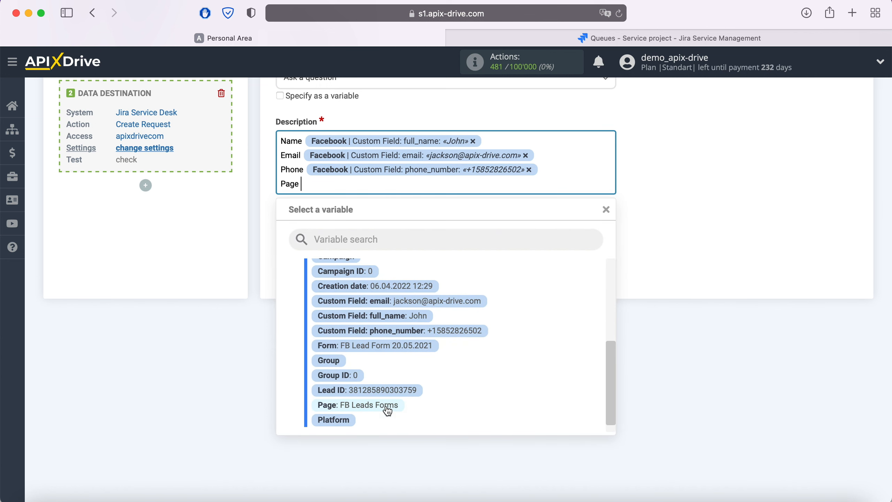
{"action": "left_click", "coordinate": [422, 400]}
Step: Add "Form" and "Date" lines to the Description with the Facebook Form and Creation date variables
{"action": "key", "text": "Return"}
{"action": "type", "text": "Form"}
{"action": "left_click", "coordinate": [340, 201]}
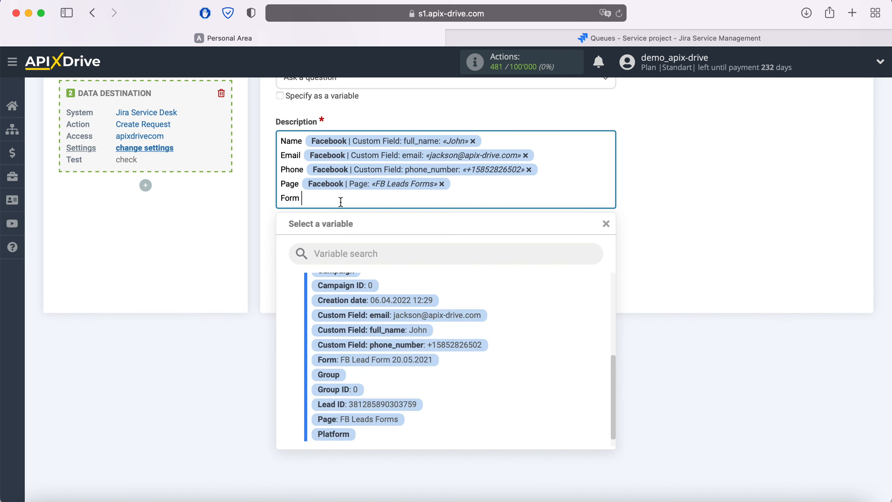
{"action": "left_click", "coordinate": [386, 364]}
{"action": "key", "text": "Return"}
{"action": "type", "text": "Date"}
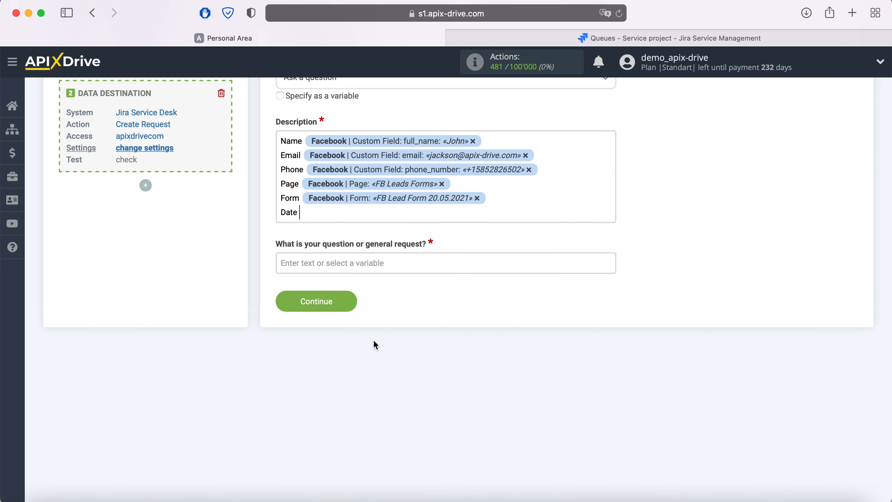
{"action": "left_click", "coordinate": [345, 203]}
{"action": "left_click", "coordinate": [388, 313]}
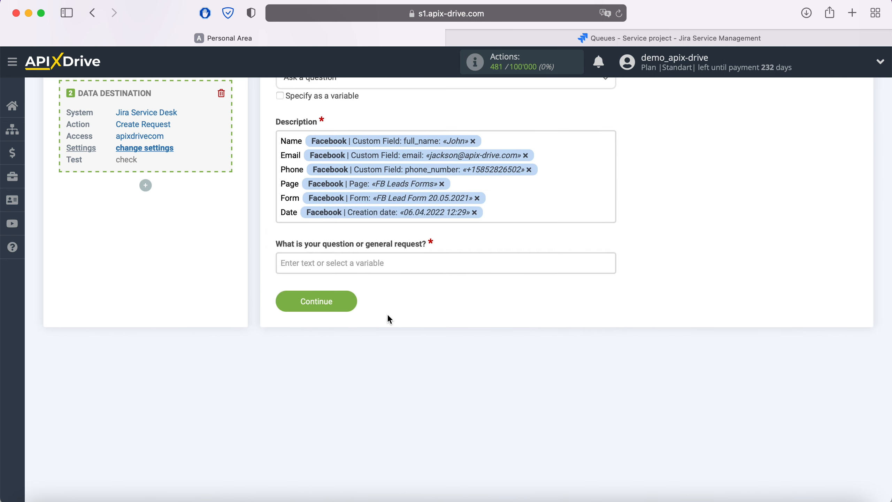
Step: Enter "New Lead from Facebook" plus the full_name variable as the question or general request, and continue to the test
{"action": "left_click", "coordinate": [344, 262]}
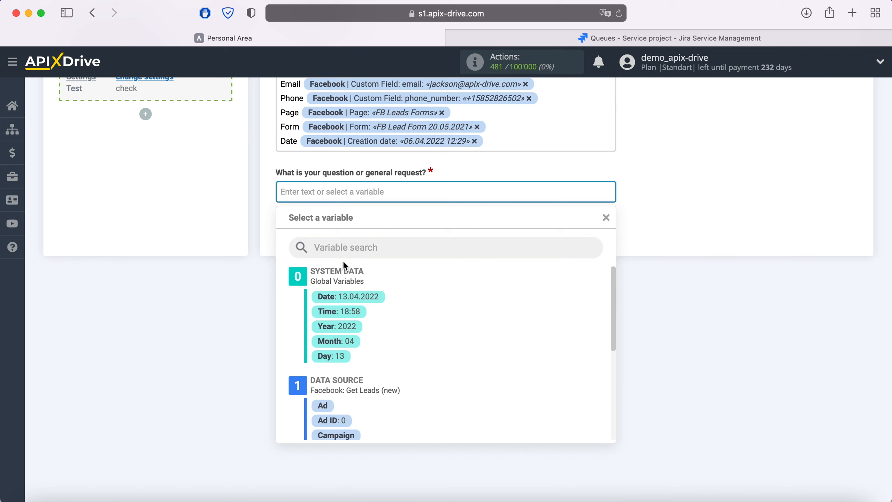
{"action": "type", "text": "New Lead"}
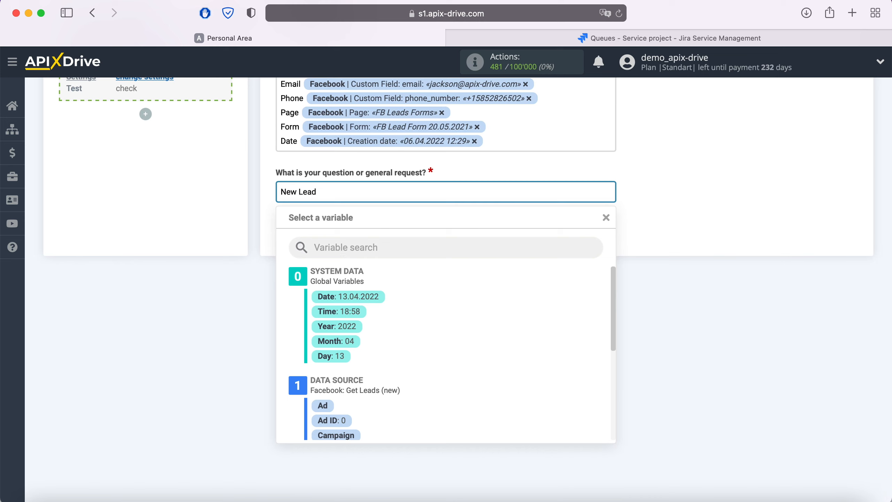
{"action": "type", "text": " from Facebook"}
{"action": "scroll", "coordinate": [468, 359], "scroll_direction": "down", "scroll_amount": 3}
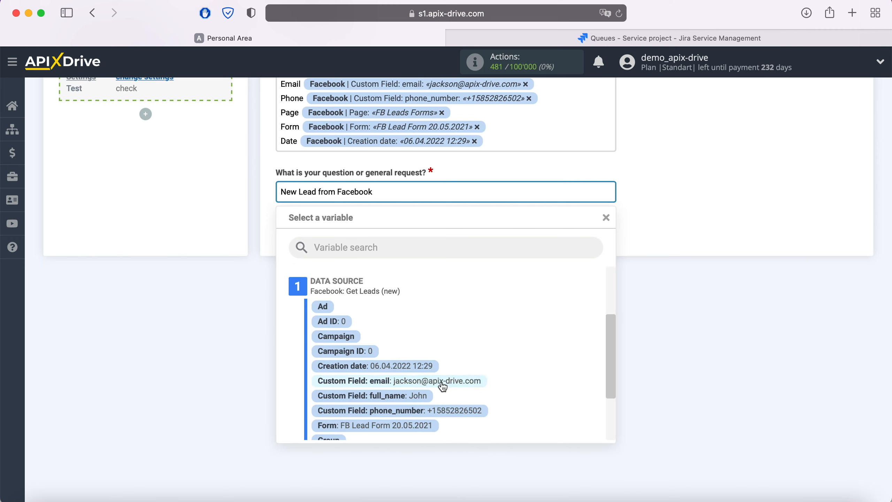
{"action": "left_click", "coordinate": [420, 397]}
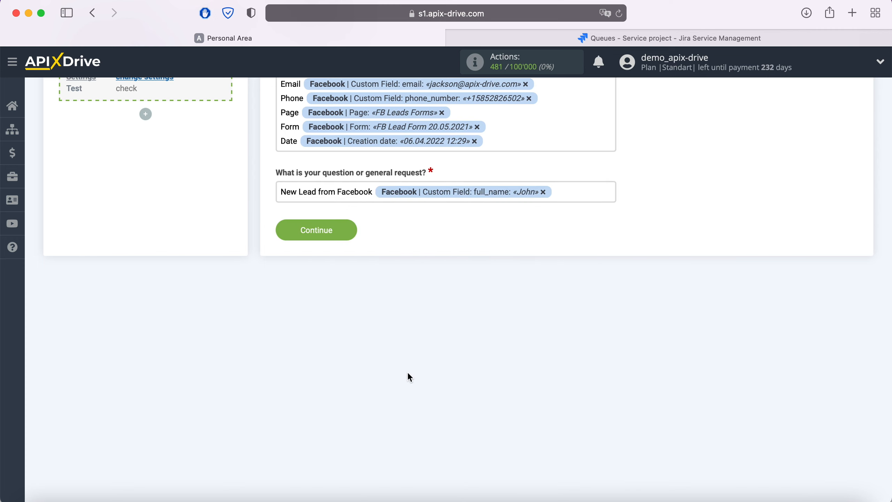
{"action": "left_click", "coordinate": [352, 232]}
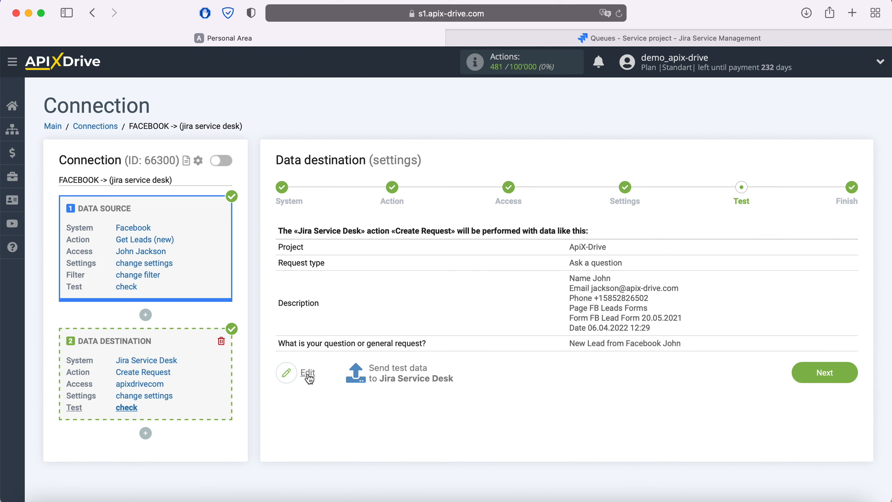
Step: Send test data to Jira Service Desk and open the resulting request in the Jira Service Management queue
{"action": "left_click", "coordinate": [394, 368]}
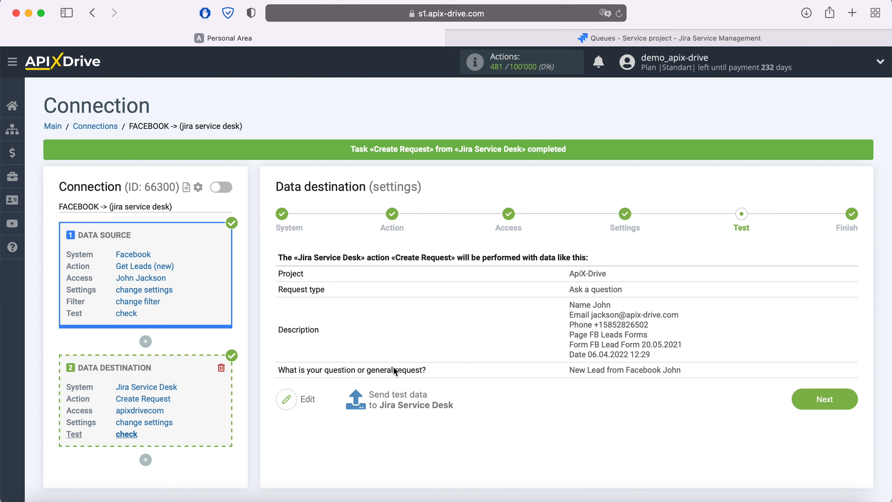
{"action": "left_click", "coordinate": [593, 39]}
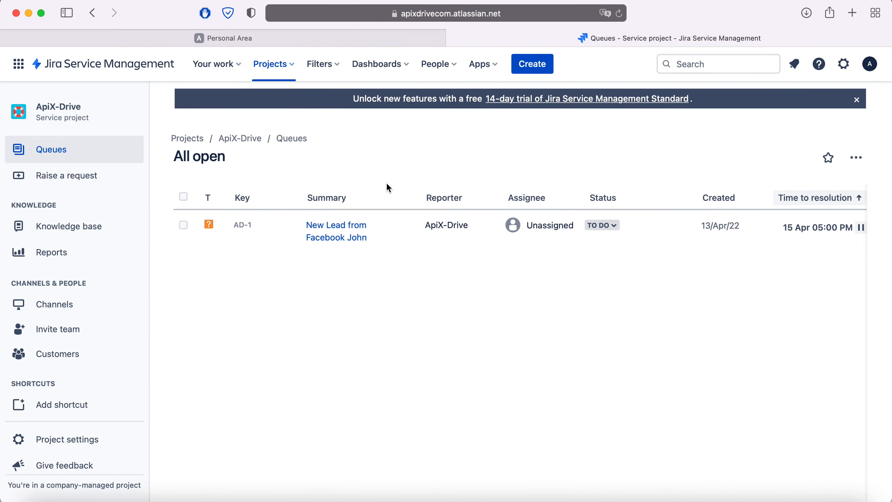
{"action": "left_click", "coordinate": [351, 230]}
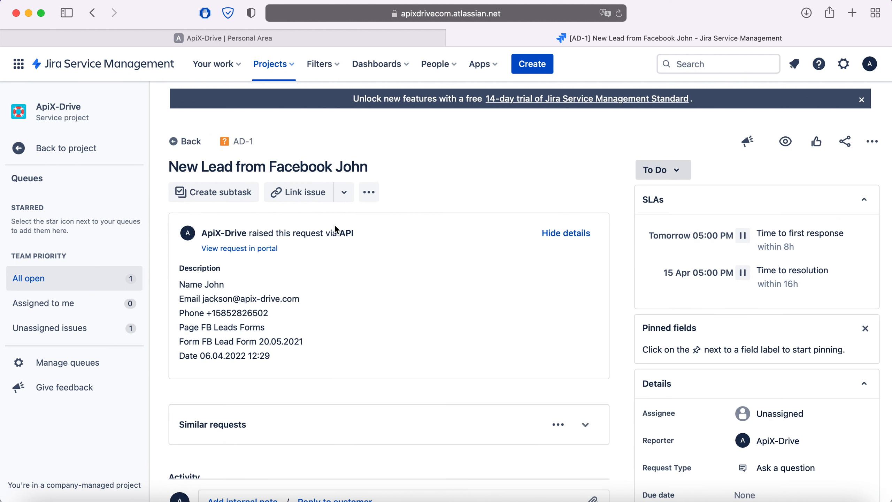
Step: Switch back to ApiX-Drive, finish the data destination setup and enable auto-update for the connection
{"action": "left_click", "coordinate": [261, 37]}
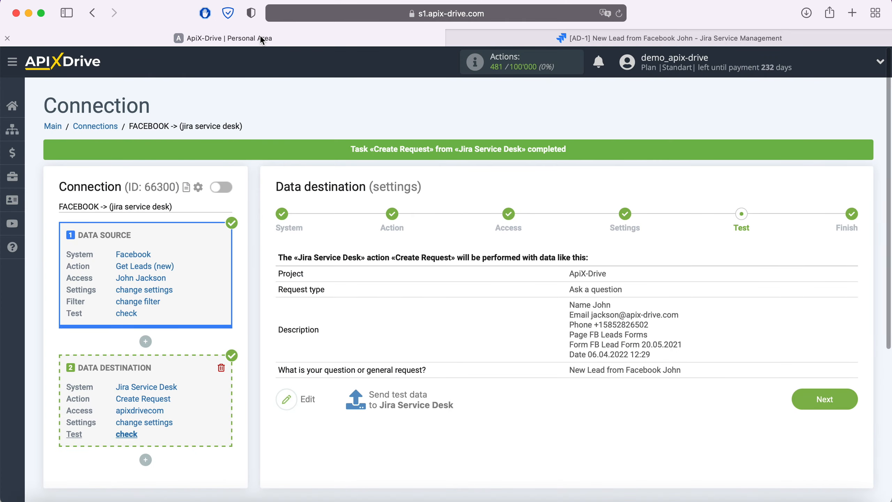
{"action": "left_click", "coordinate": [843, 397]}
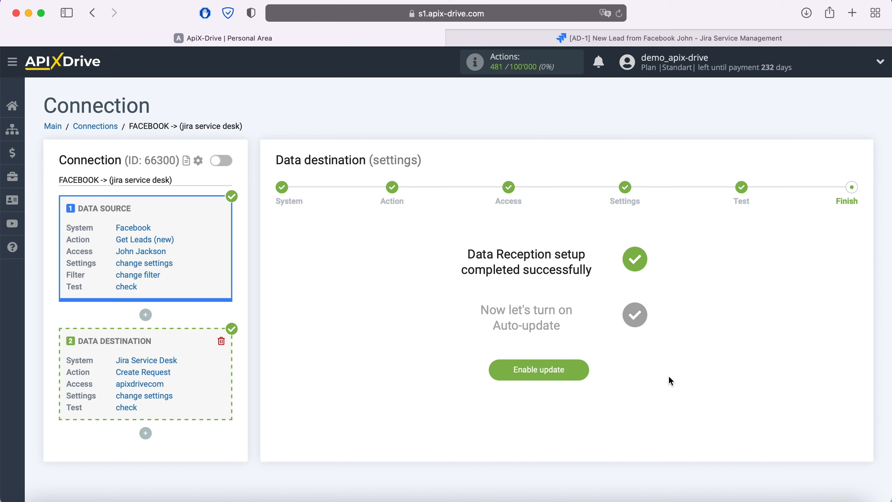
{"action": "left_click", "coordinate": [576, 368]}
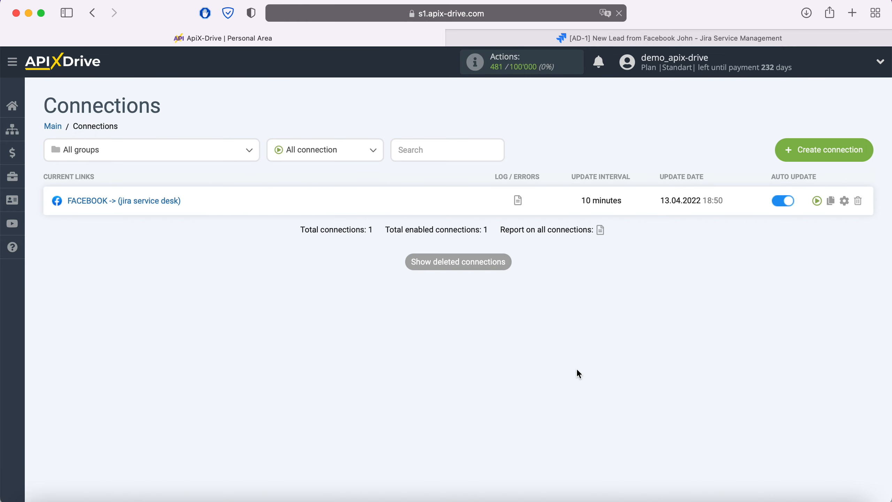
Step: Set the Facebook to Jira Service Desk connection's update interval to 5 minutes and save the connection settings
{"action": "left_click", "coordinate": [844, 201]}
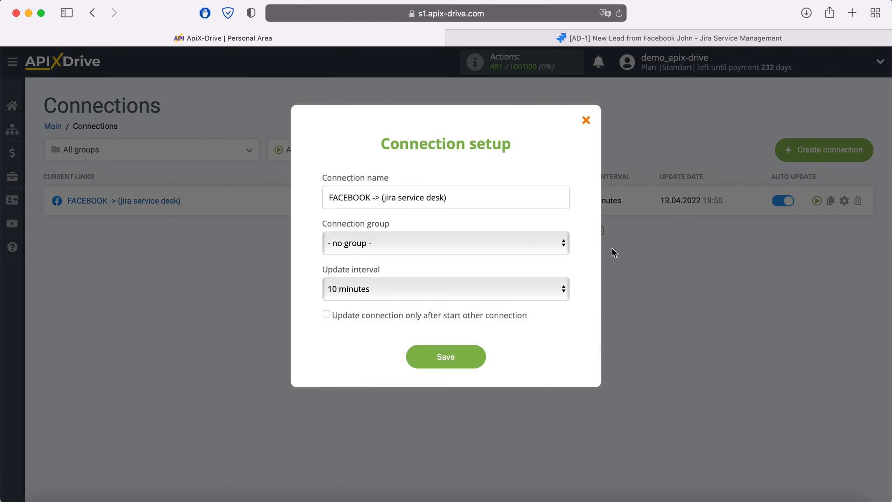
{"action": "left_click", "coordinate": [523, 287]}
{"action": "left_click", "coordinate": [456, 274]}
{"action": "left_click", "coordinate": [471, 353]}
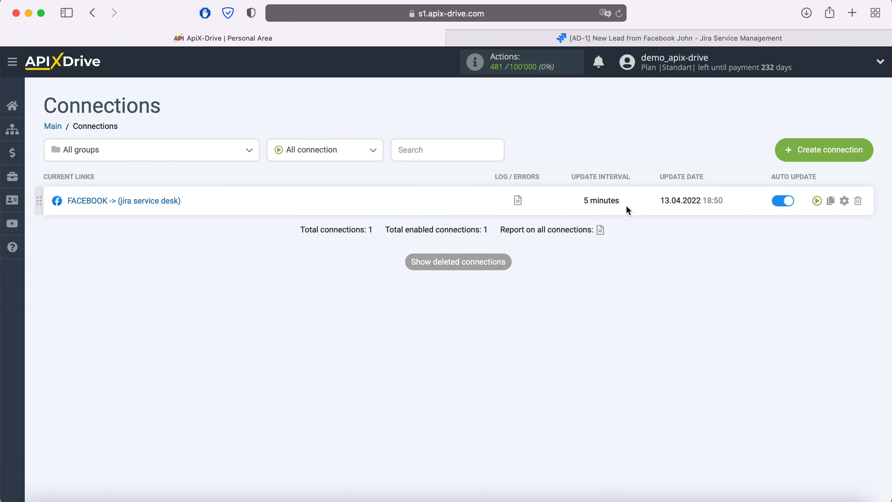